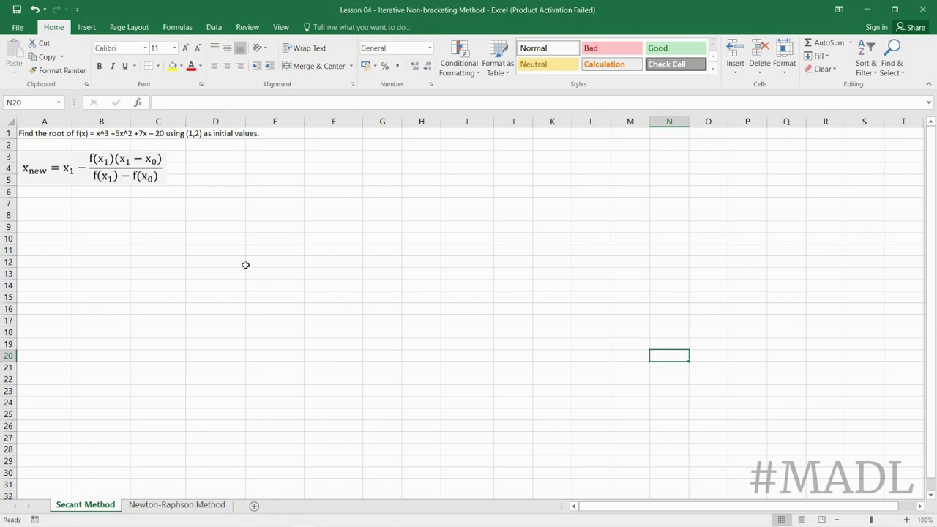
Enter the column headers x0, fx0, x1, fx1, xnew and fxnew in cells A7 through F7
left_click(215, 244)
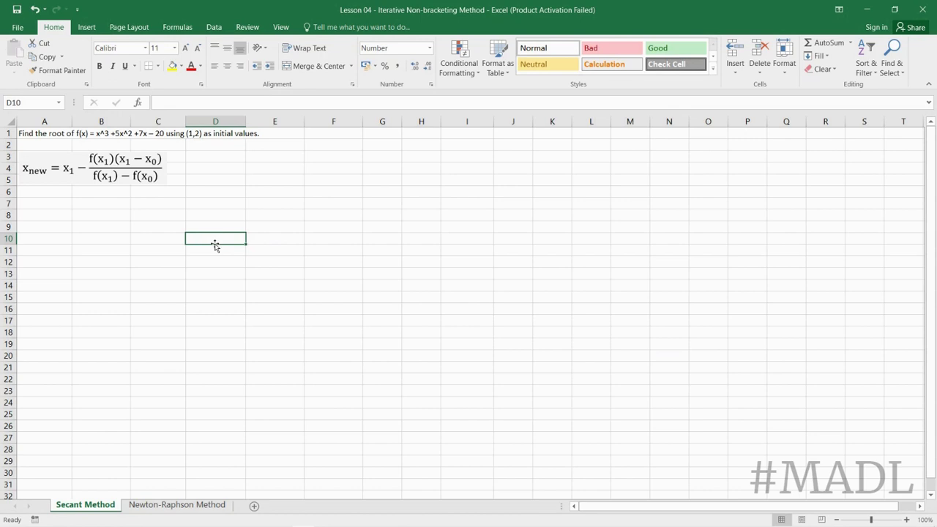
left_click(56, 208)
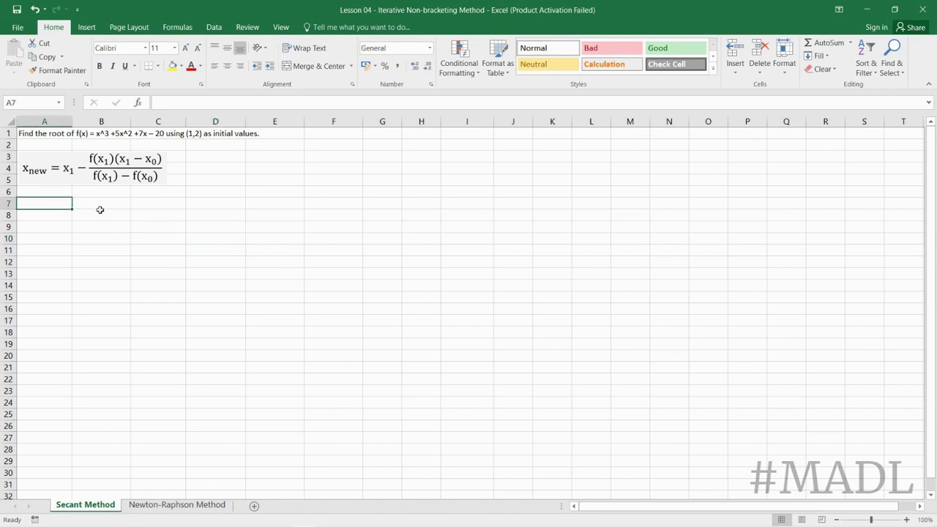
type("x0")
left_click(101, 210)
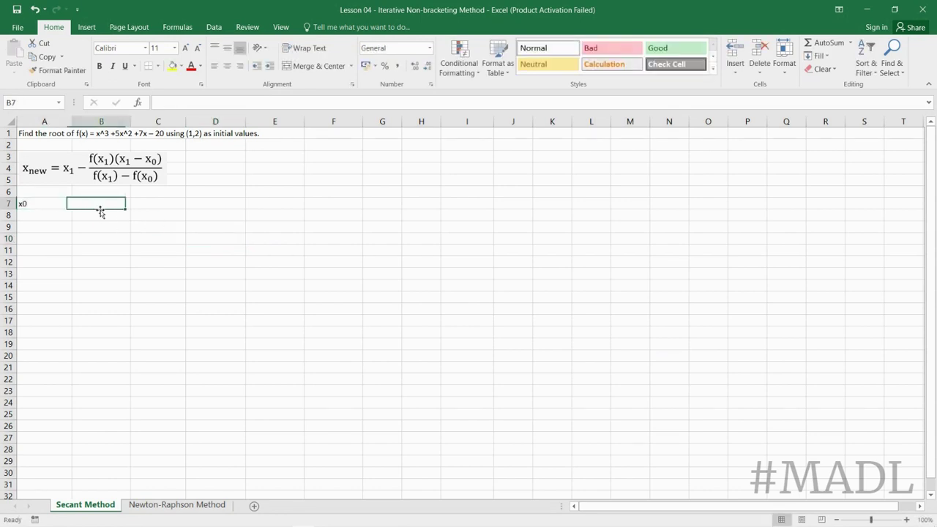
type("fx0")
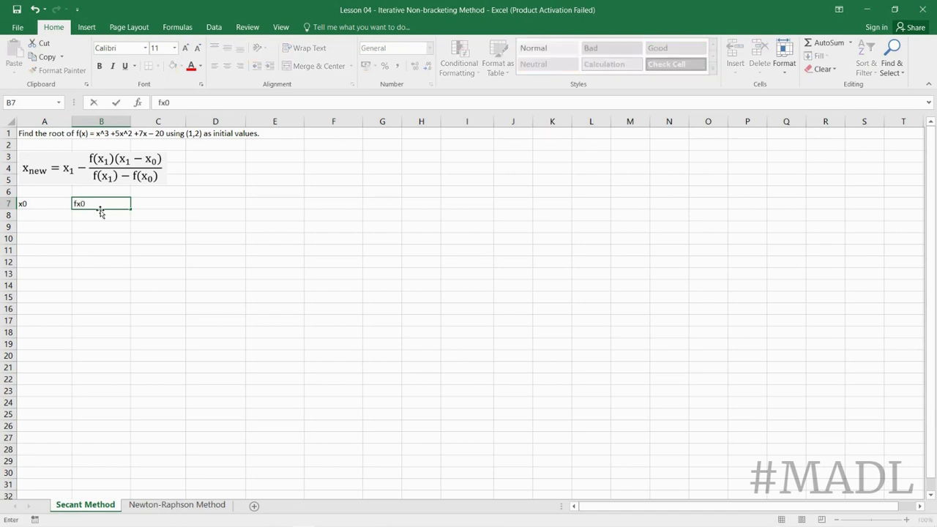
key("Tab")
type("x1")
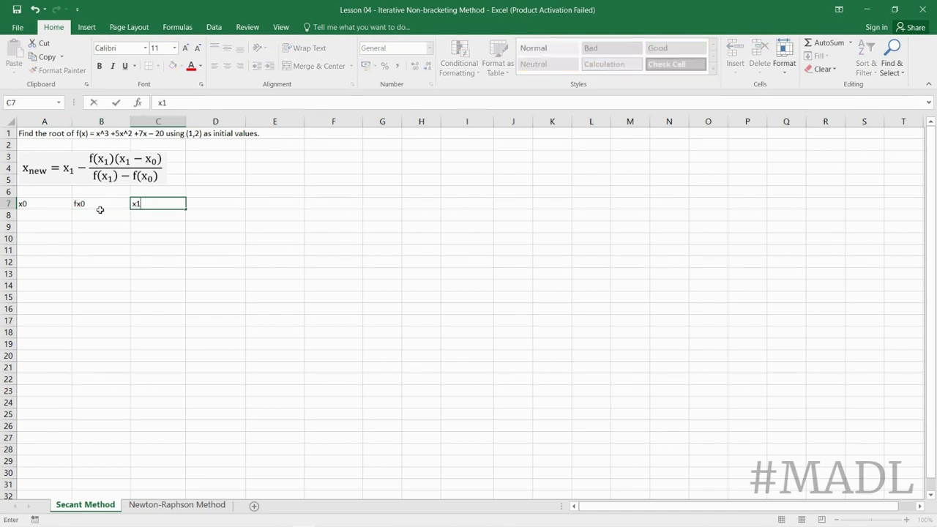
key("Tab")
type("fx1")
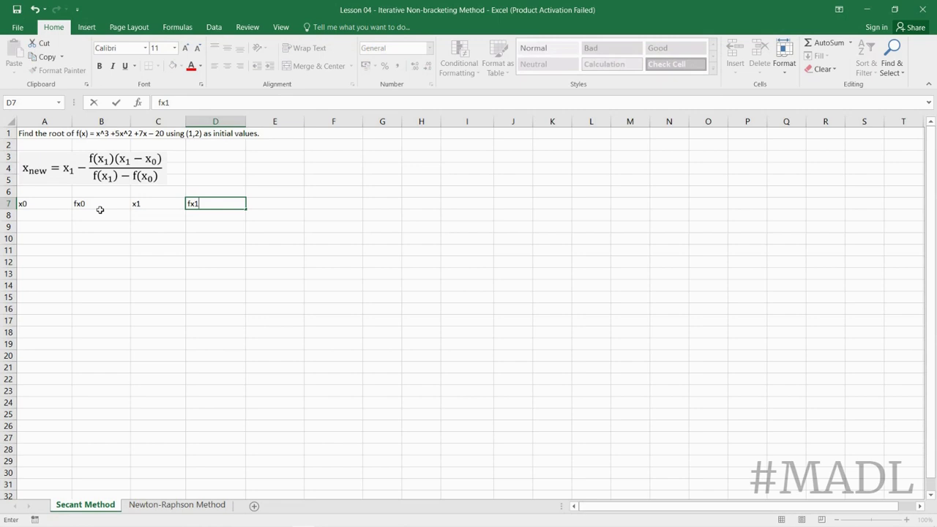
key("Tab")
type("xnew")
key("Tab")
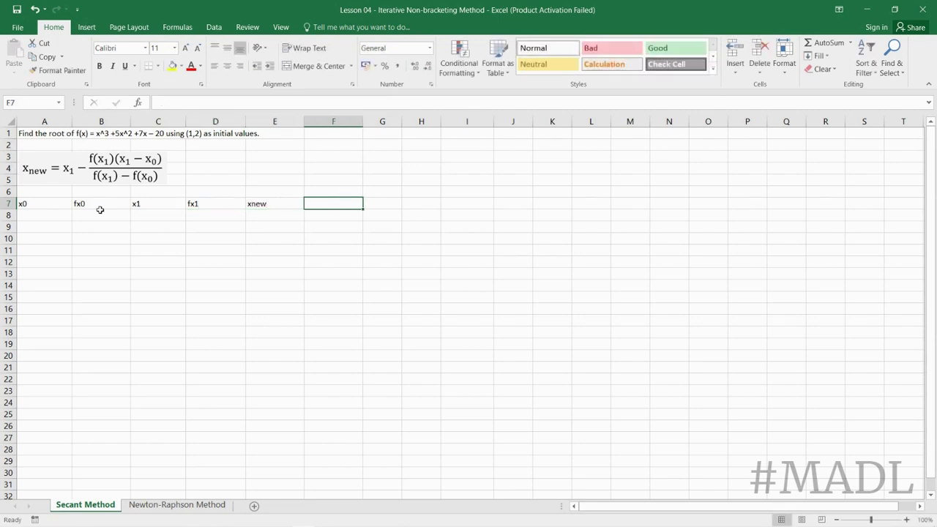
type("fxnew")
key("Return")
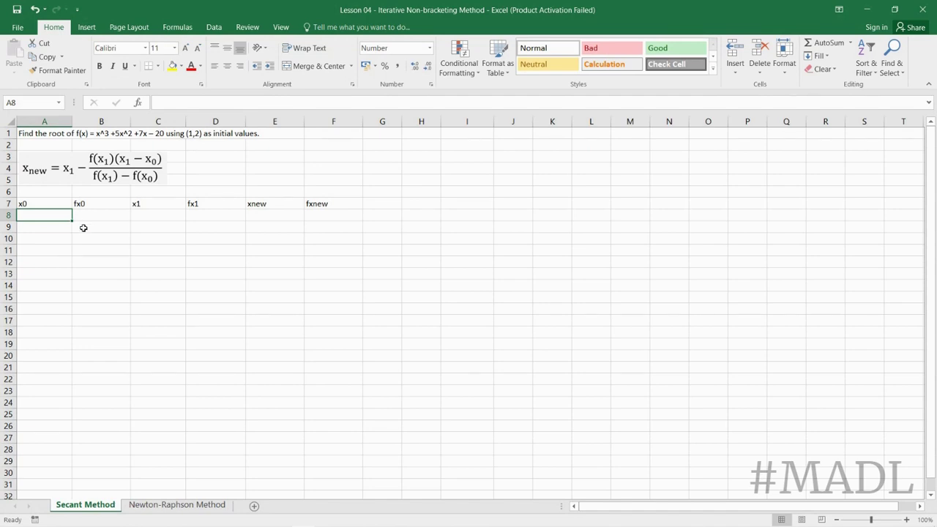
Enter 1 as the first x0 in A8 and the formula =A8^3+5*A8^2+7*A8-20 for fx0 in B8
type("1")
key("Tab")
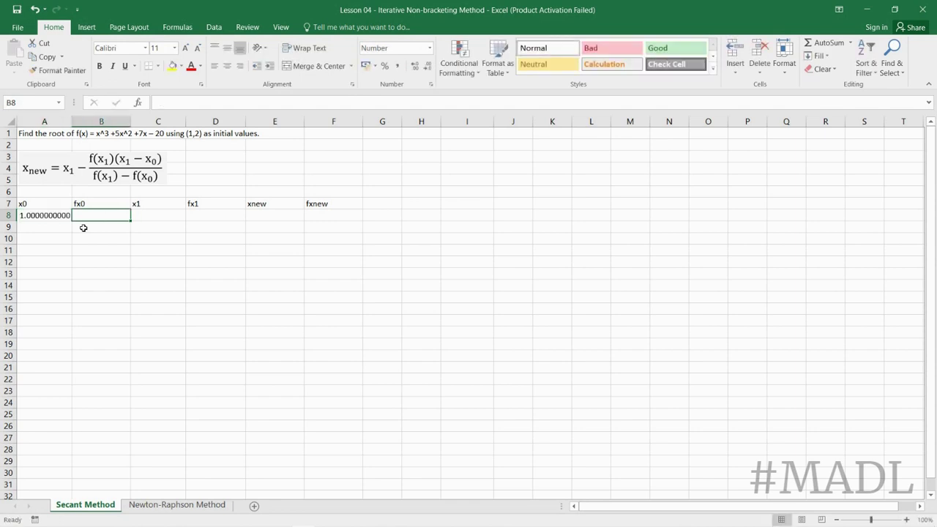
type("=")
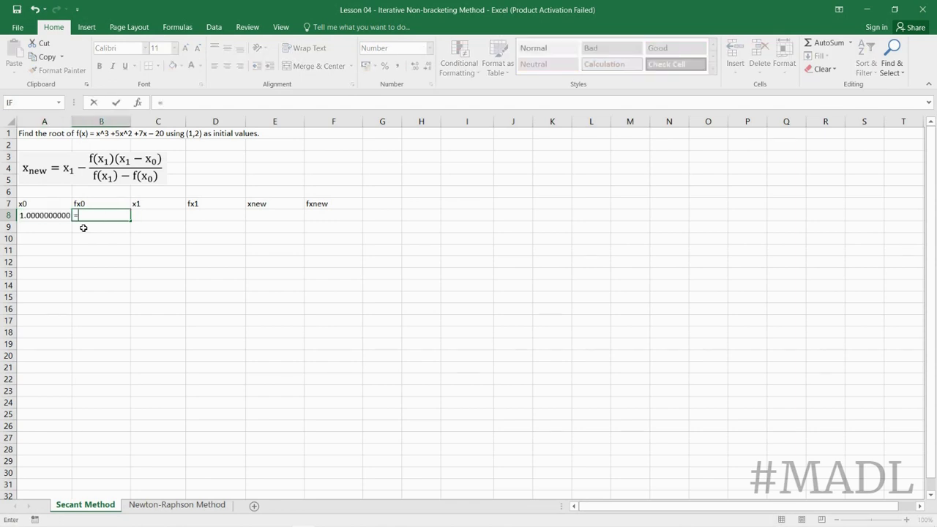
key("Left")
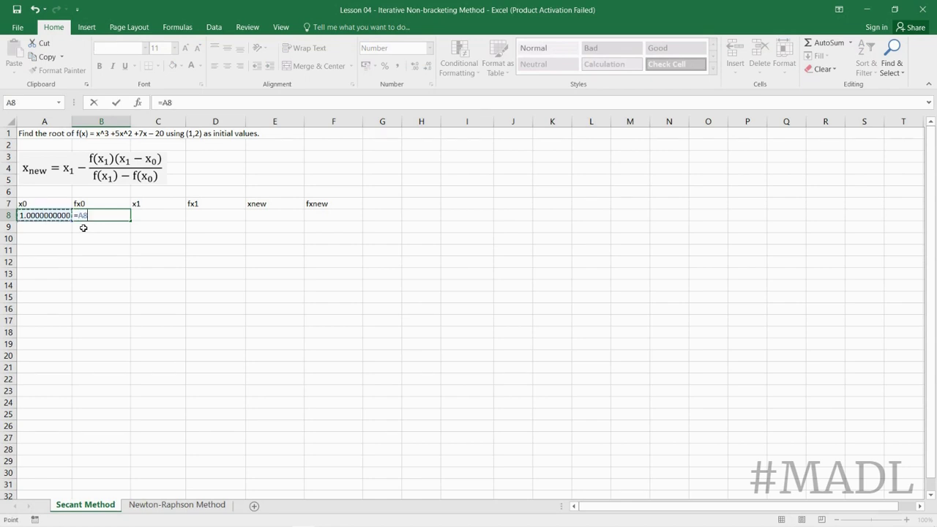
type("^3+5*")
key("Left")
type("^")
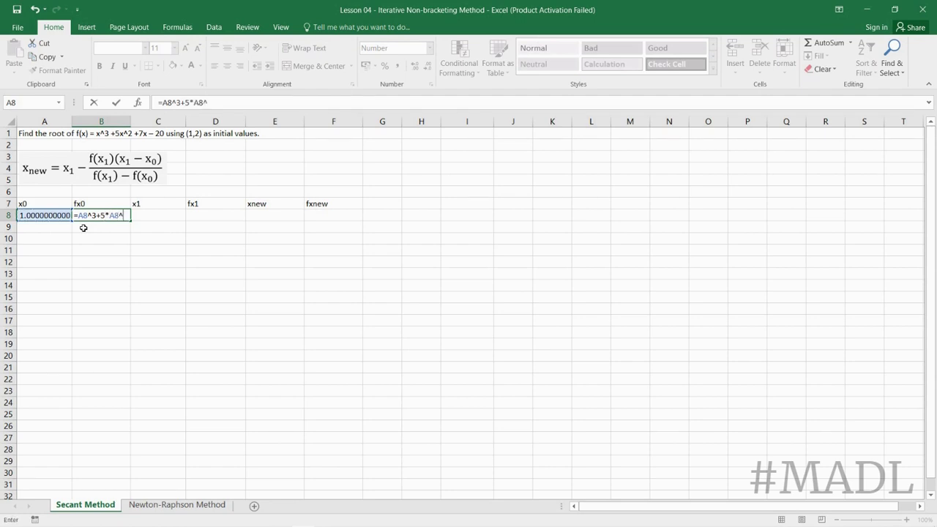
type("2+7*")
key("Left")
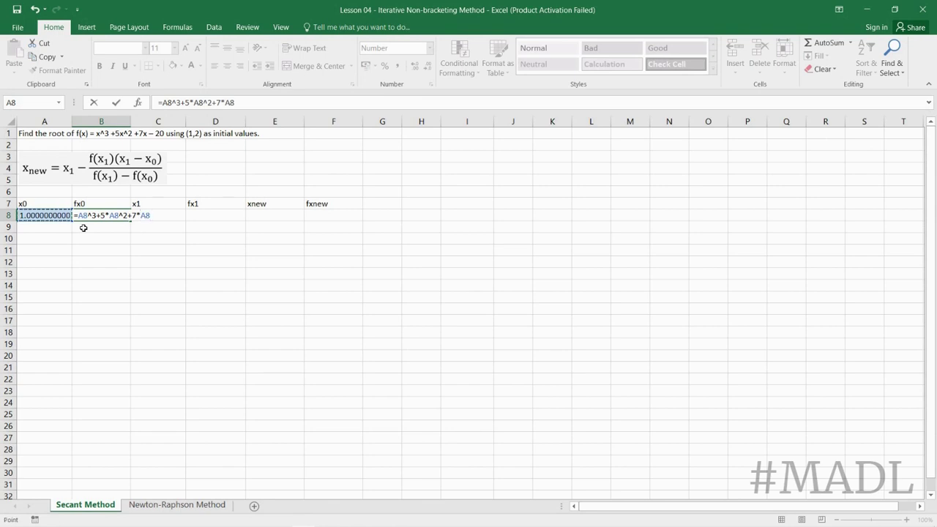
type("-20")
key("Tab")
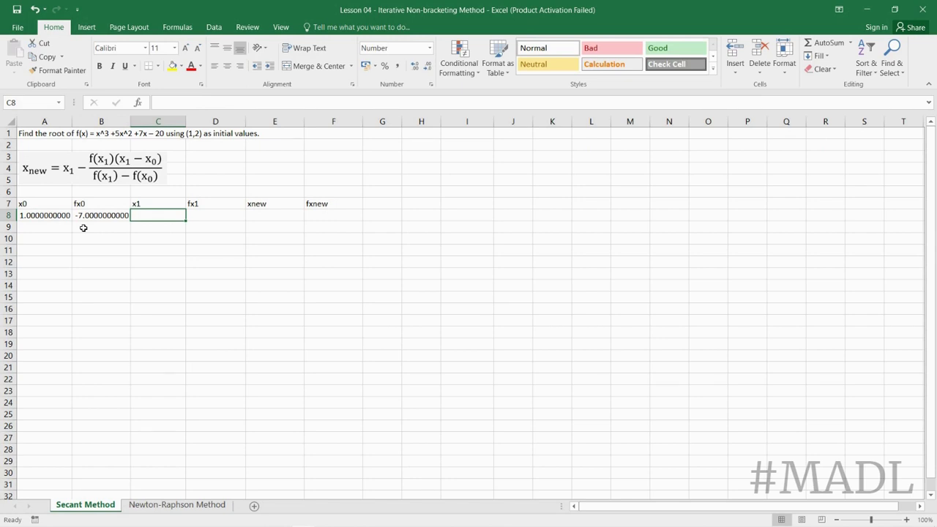
Enter 2 as the first x1 in C8 and copy the function formula from B8 into D8 and F8
type("2")
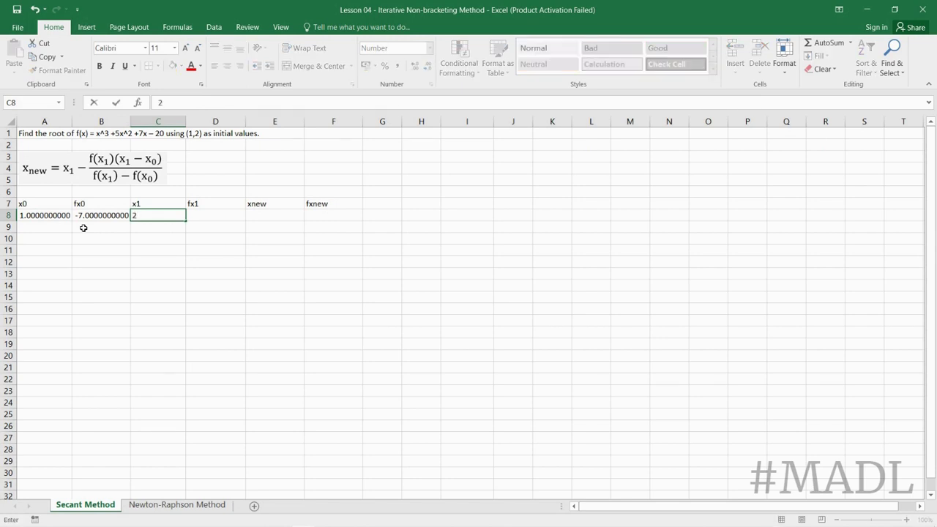
key("Tab")
left_click(94, 216)
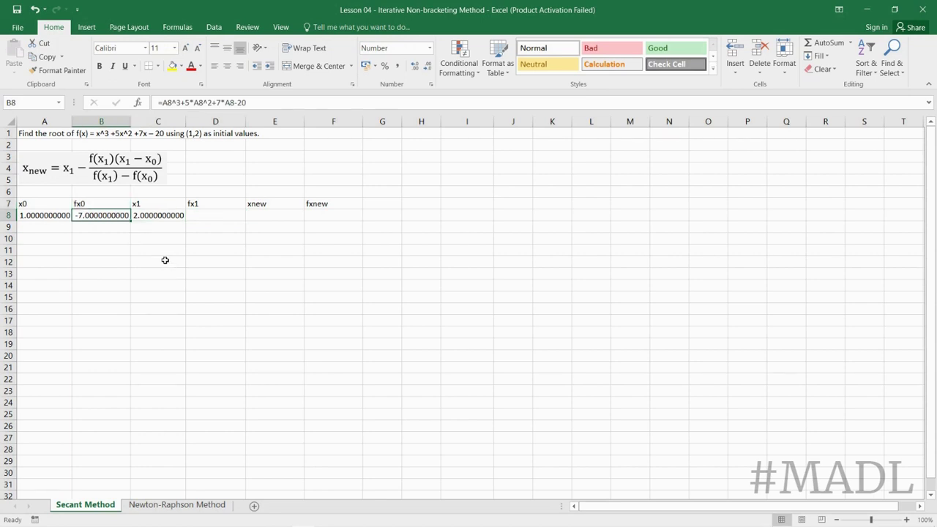
key("ctrl+c")
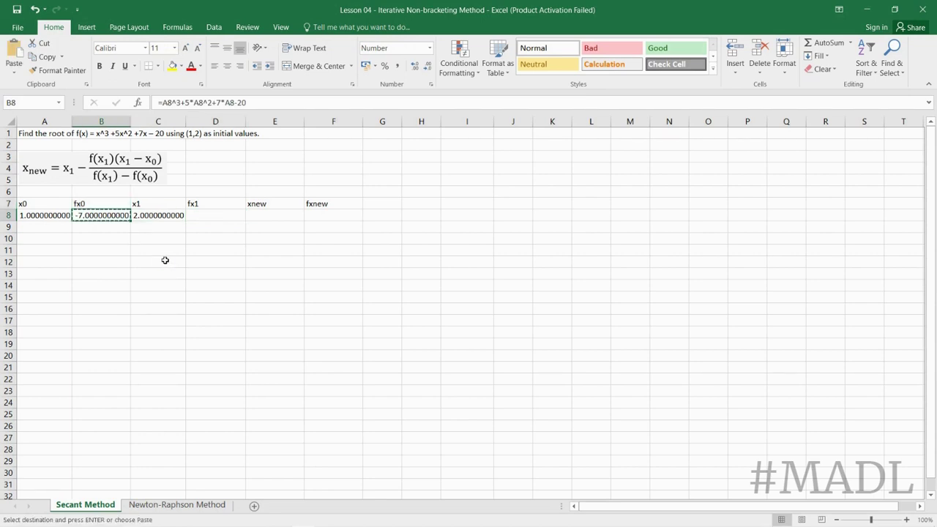
left_click(212, 216)
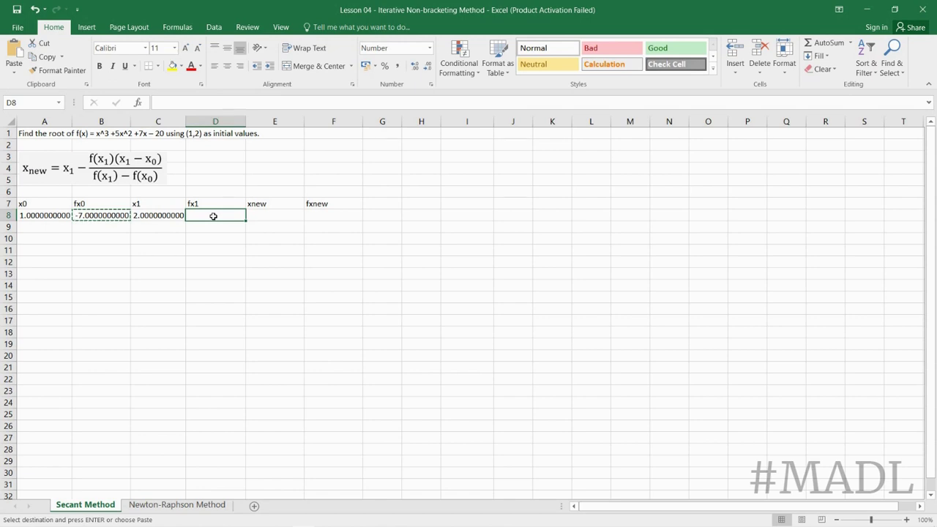
key("ctrl+v")
left_click(323, 219)
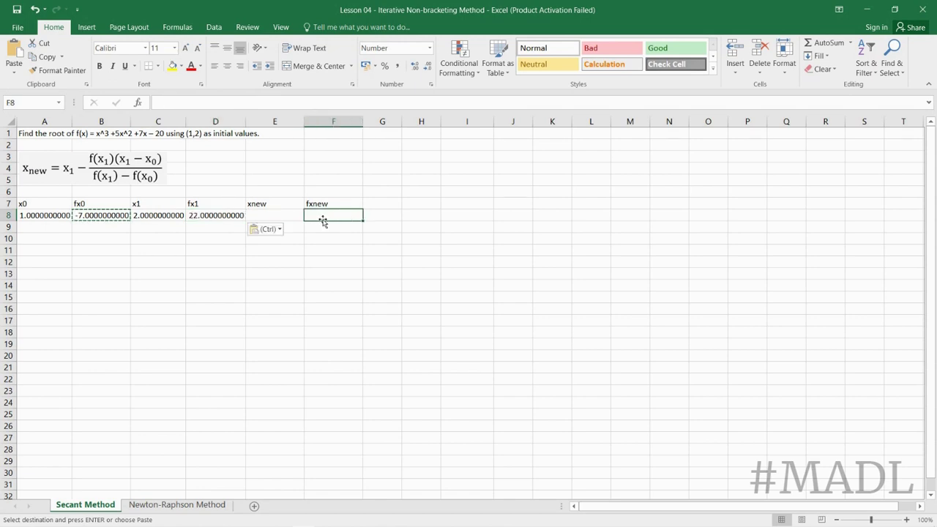
key("ctrl+v")
left_click(317, 250)
key("Escape")
Enter the secant formula =C8-((D8*(C8-A8))/(D8-B8)) for xnew in E8
left_click(280, 216)
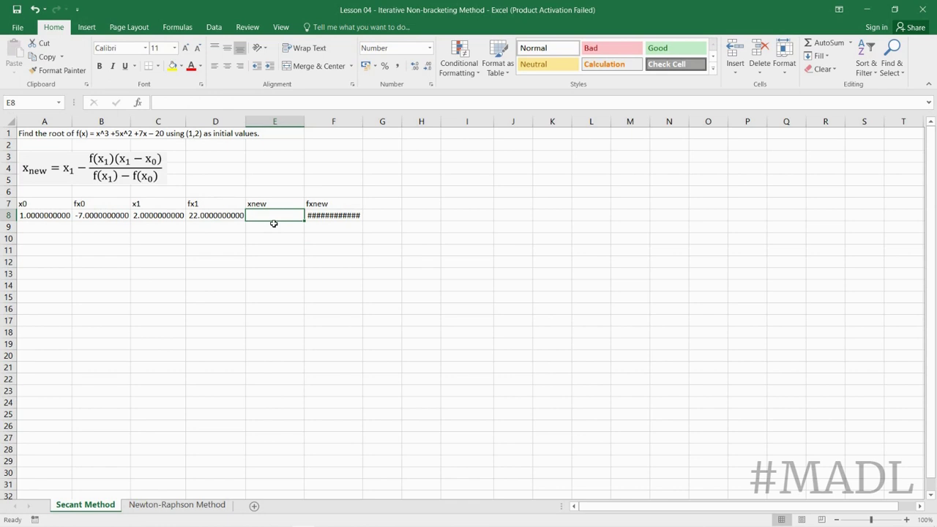
type("=")
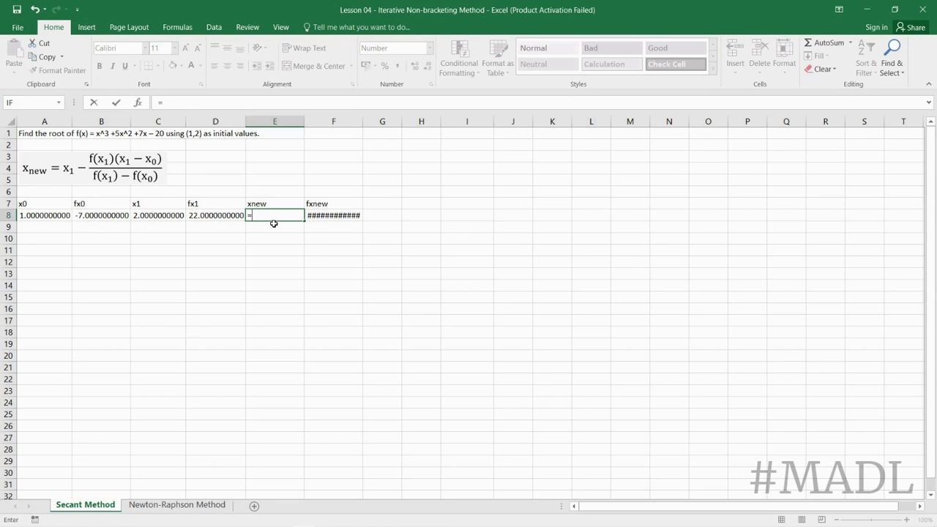
key("Left")
key("Left")
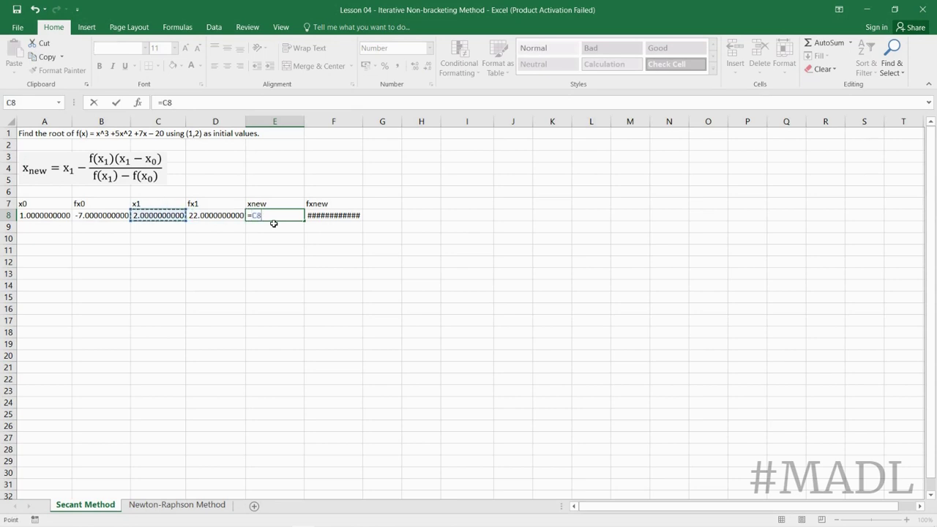
type("-((")
key("Left")
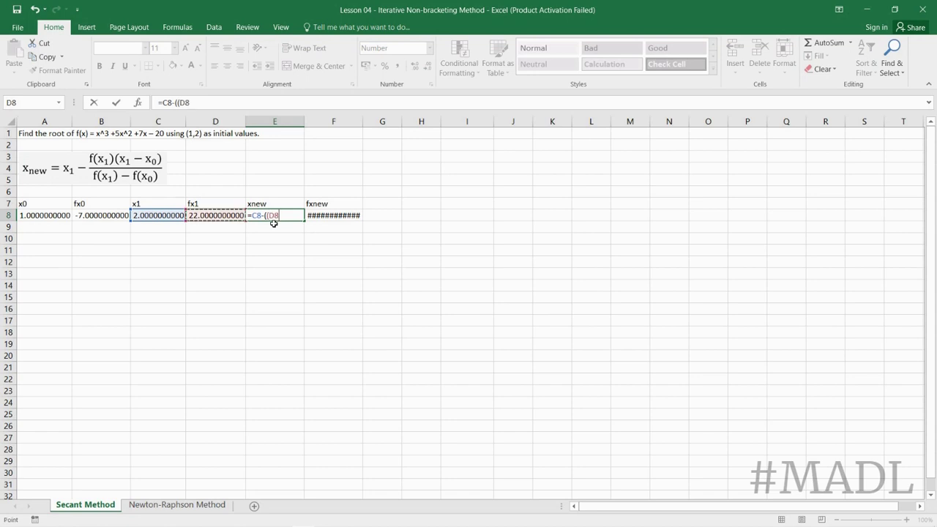
type("*(")
key("Left")
key("Left")
key("Left")
key("Right")
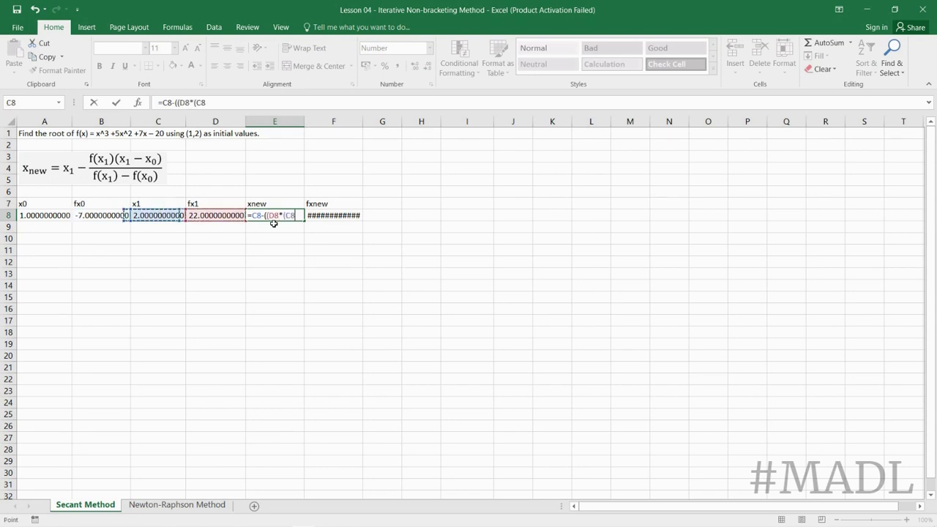
type("-")
key("Left")
key("Left")
key("Left")
key("Left")
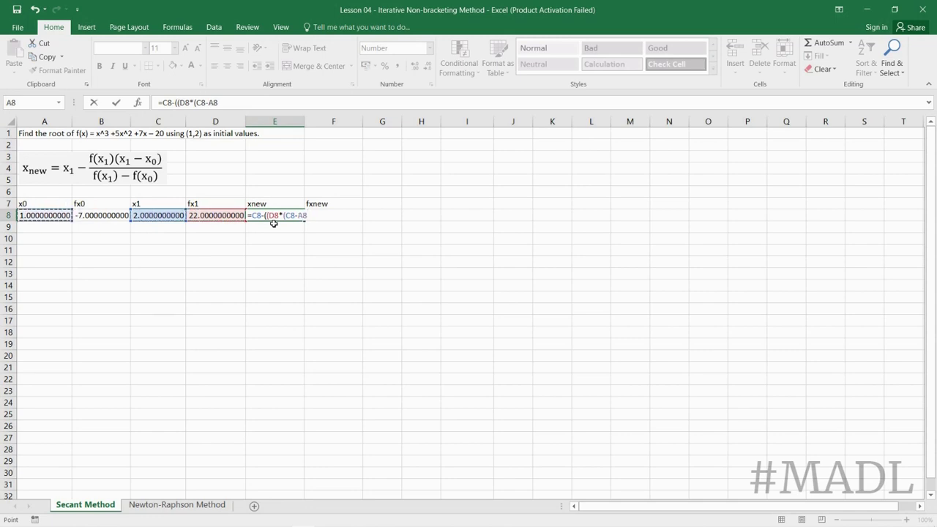
type("))/(")
key("Left")
key("Left")
key("Right")
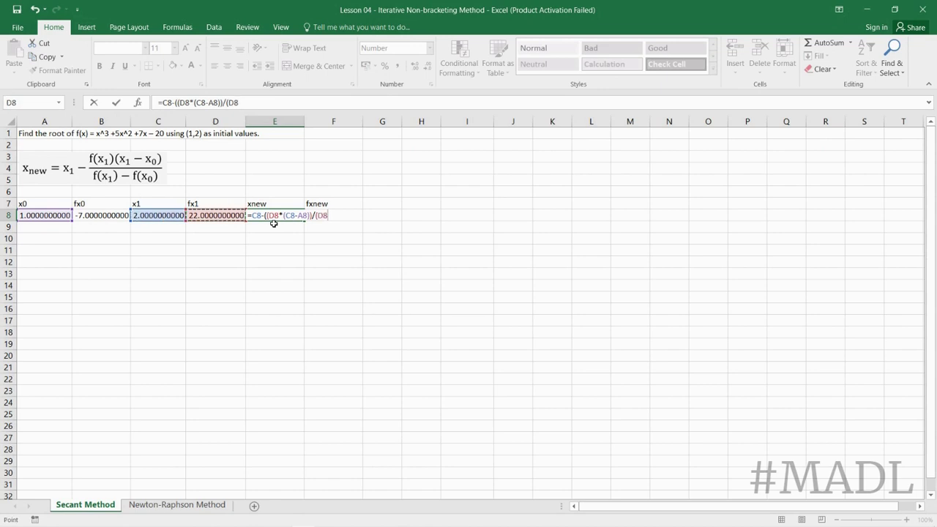
type("-")
key("Left")
key("Left")
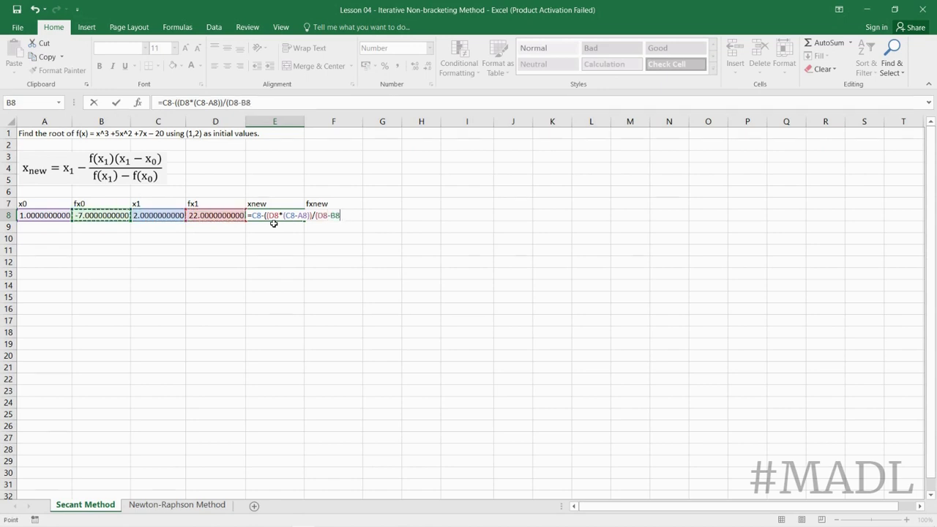
type("))")
key("Return")
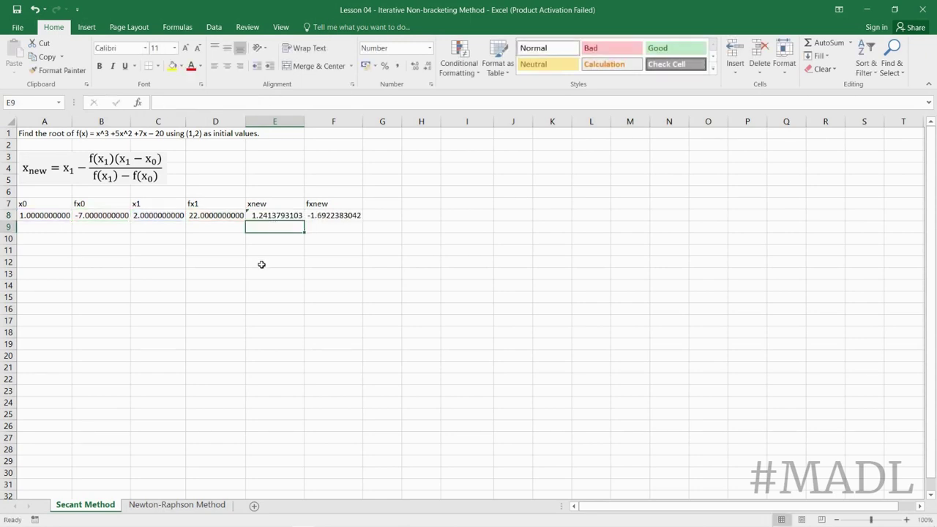
Set the second-iteration x0 in A9 to reference the previous x1 with =C8
left_click(46, 226)
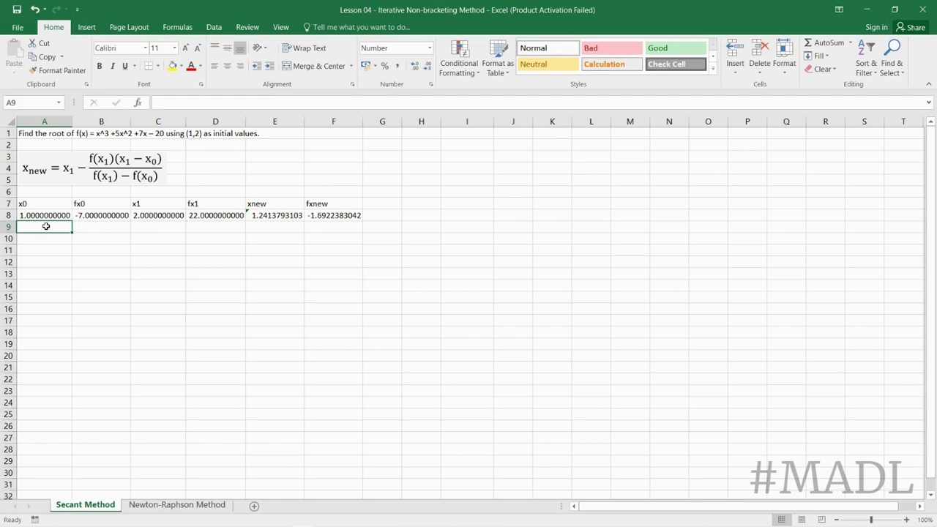
type("=")
key("Right")
key("Right")
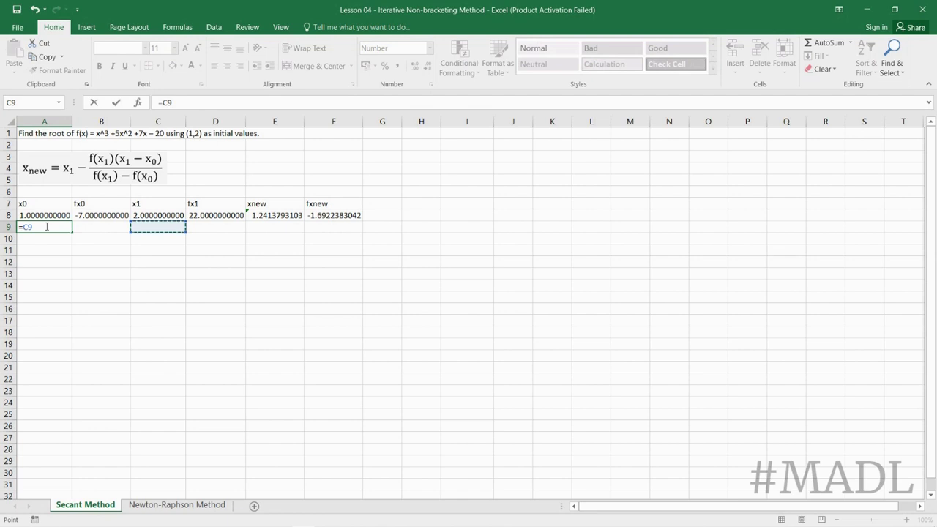
key("Up")
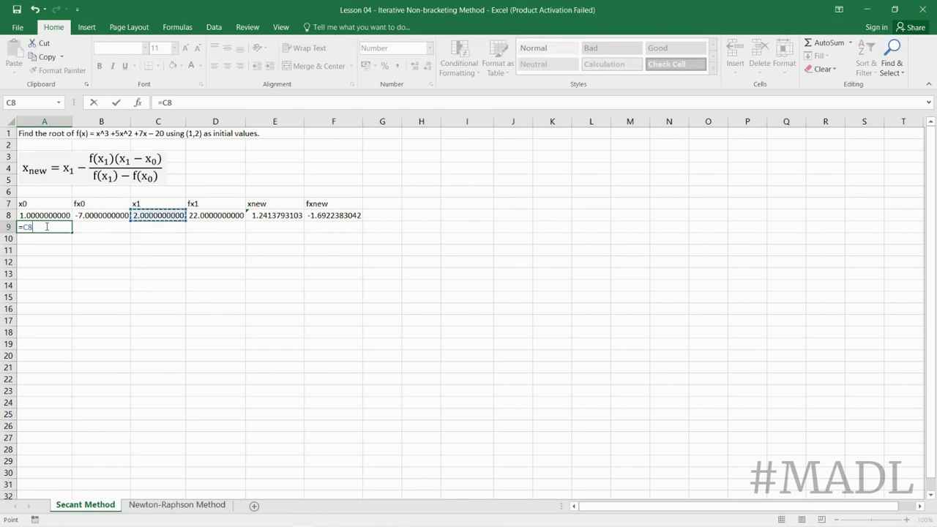
key("Return")
Set the second-iteration x1 in C9 to reference the previous xnew with =E8
key("Right")
key("Right")
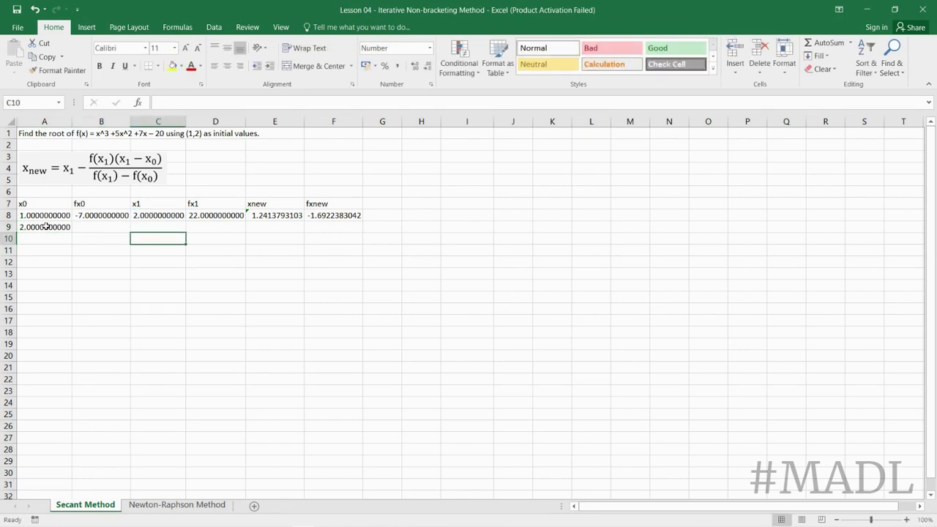
key("Up")
type("=")
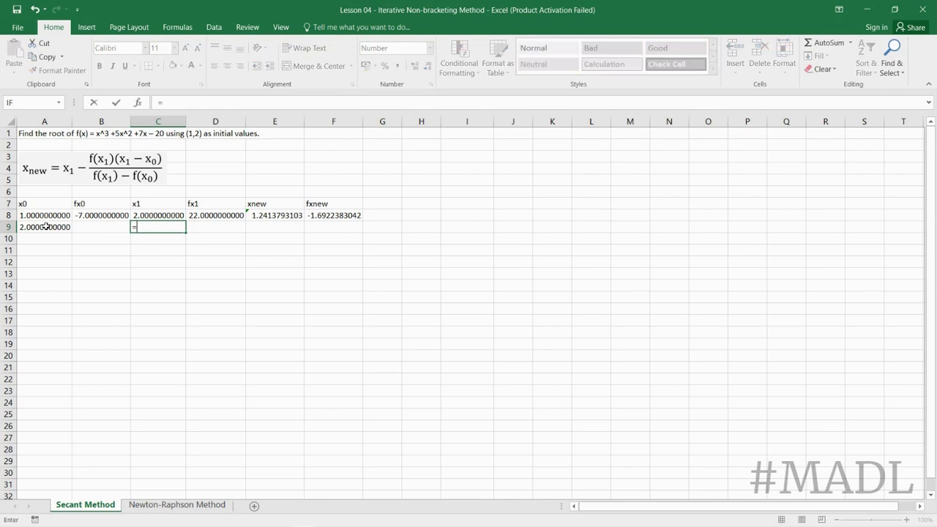
key("Right")
key("Right")
key("Up")
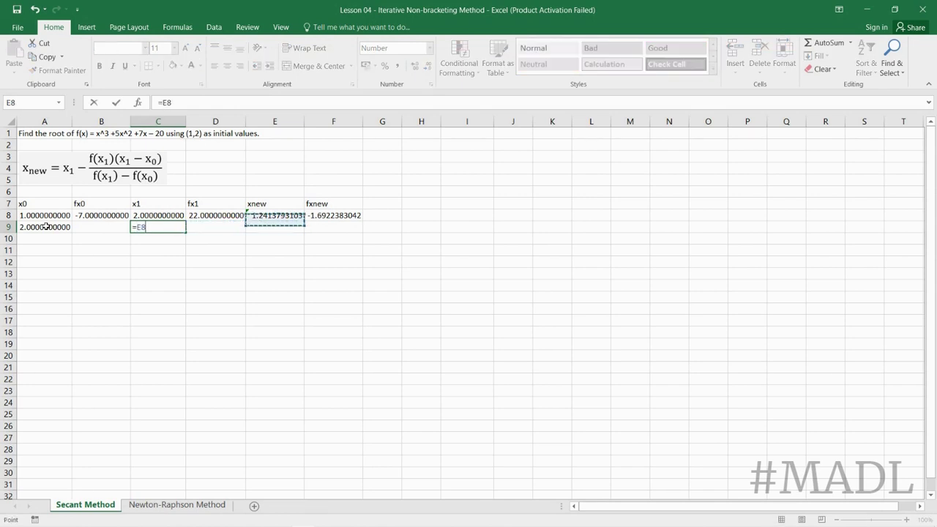
key("Return")
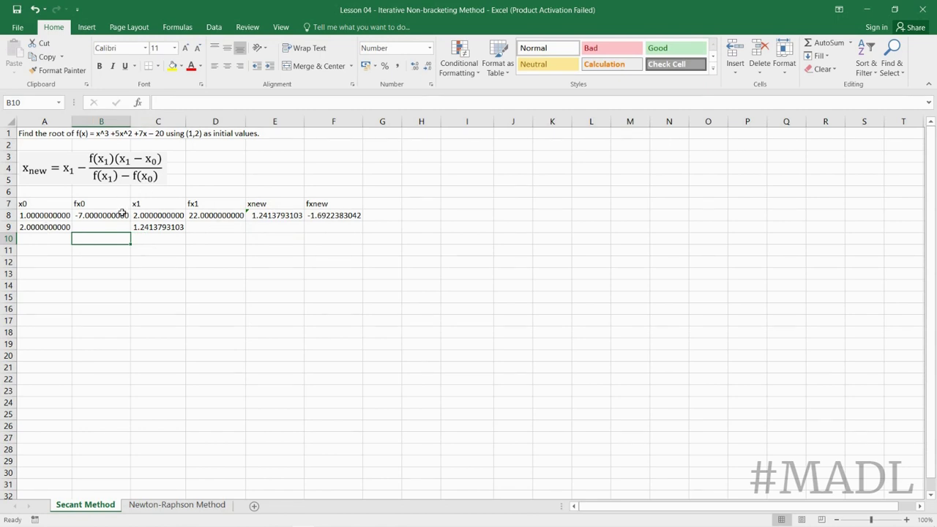
Copy the row 8 formulas for fx0, fx1, xnew and fxnew into row 9, and fill A9:F9 down through row 25
left_click(125, 216)
left_click_drag(129, 221, 124, 227)
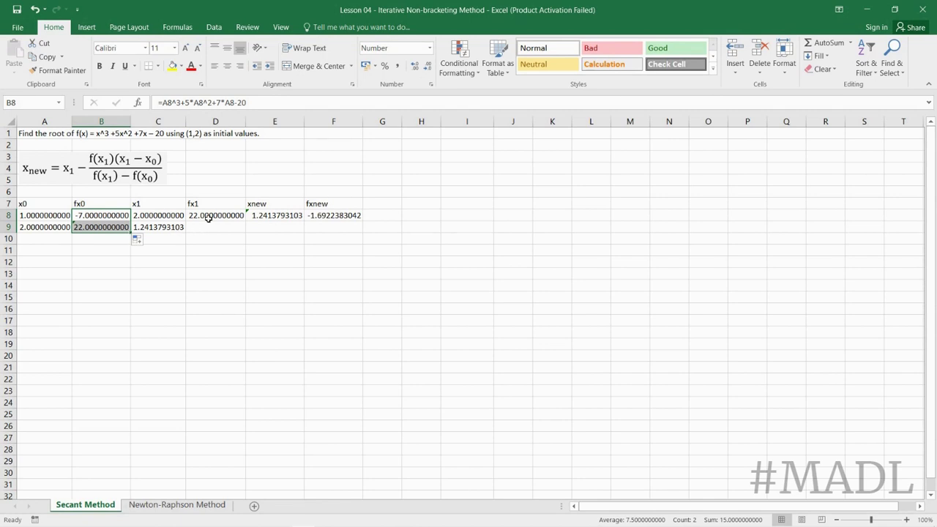
left_click(213, 216)
left_click_drag(212, 216, 345, 219)
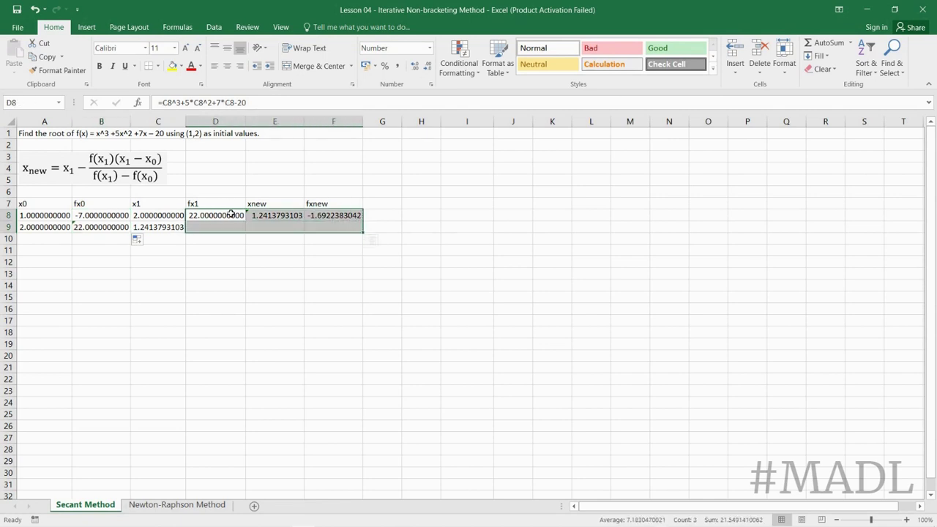
left_click_drag(230, 214, 368, 231)
left_click(330, 317)
left_click_drag(38, 227, 359, 423)
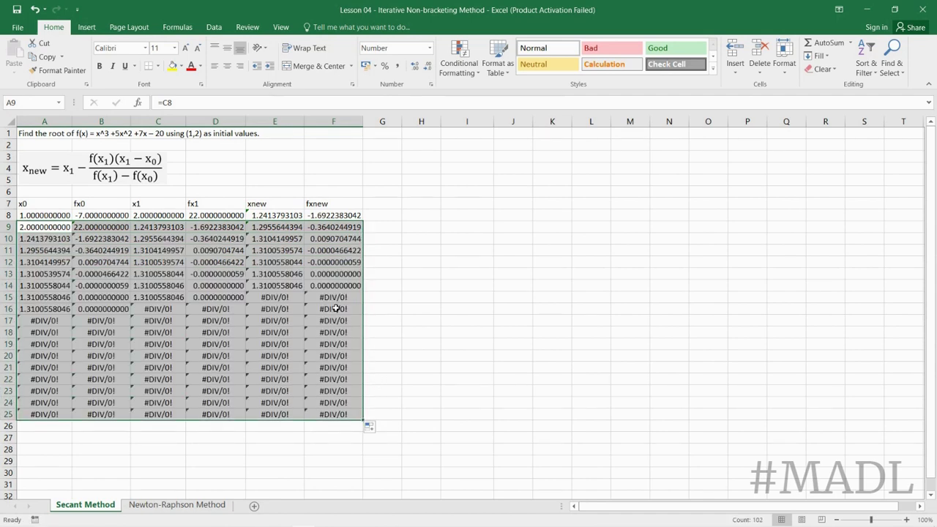
Highlight the converged xnew and fxnew cells E14:F14 with a yellow fill
left_click(330, 286)
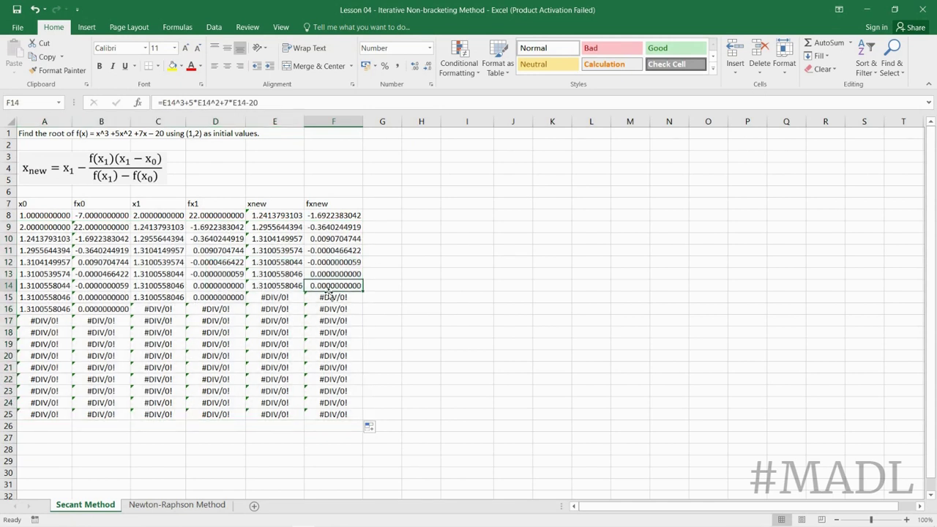
left_click(277, 287, "shift")
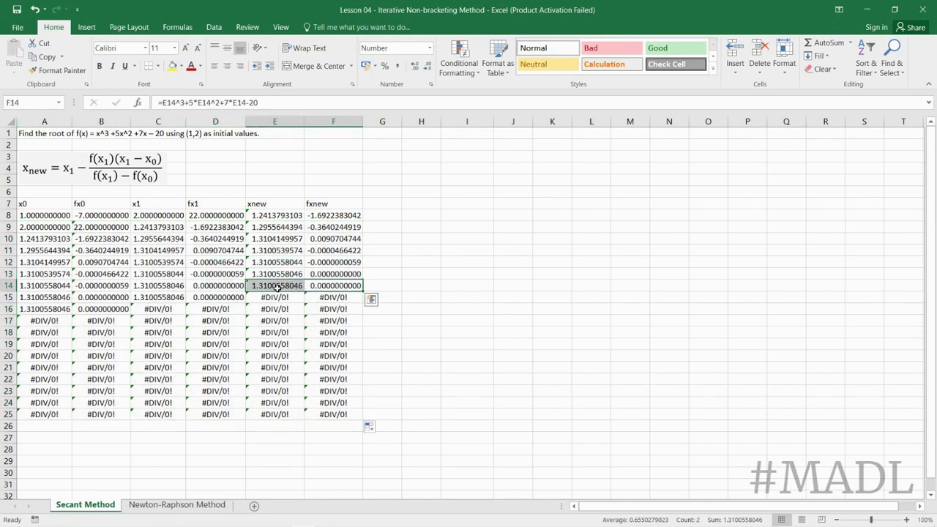
left_click(172, 66)
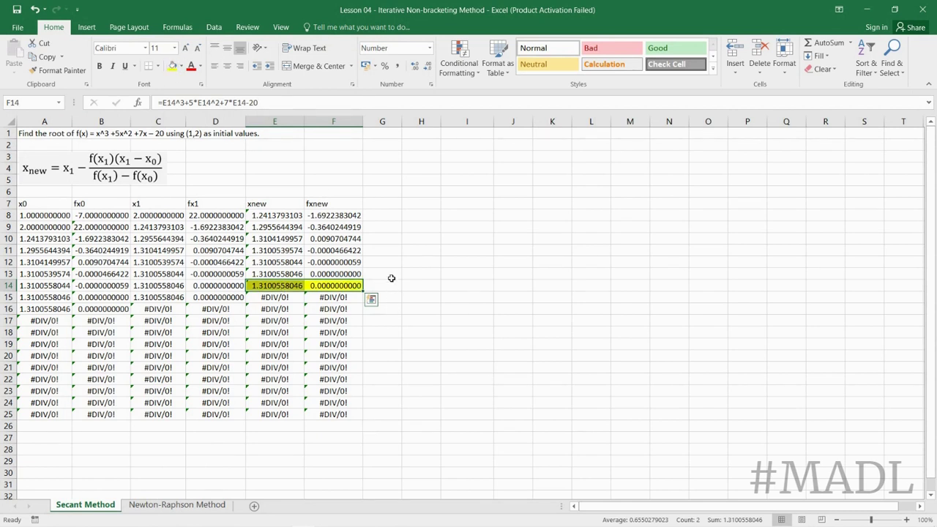
Record the root beside the highlighted row with the label "x =" in H14 and the value 1.3100558046 in I14
left_click(418, 289)
type("x")
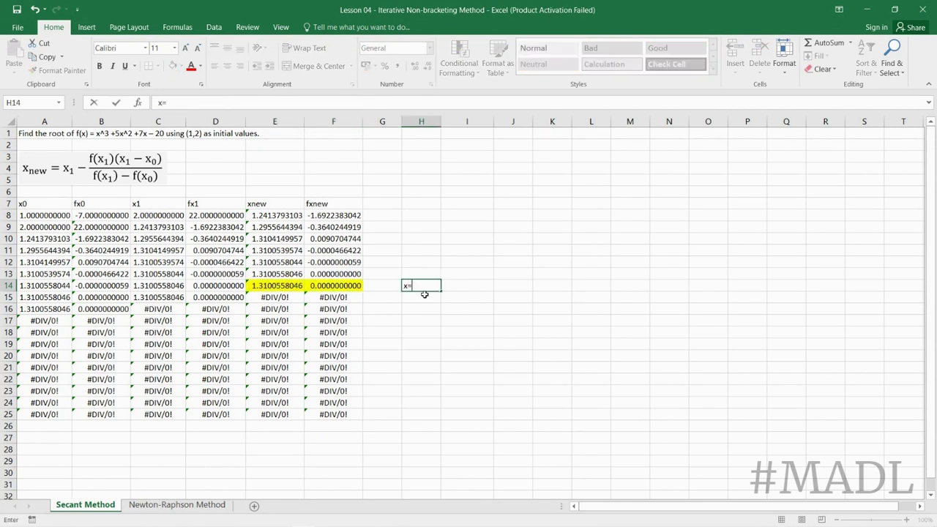
type(" =")
key("Tab")
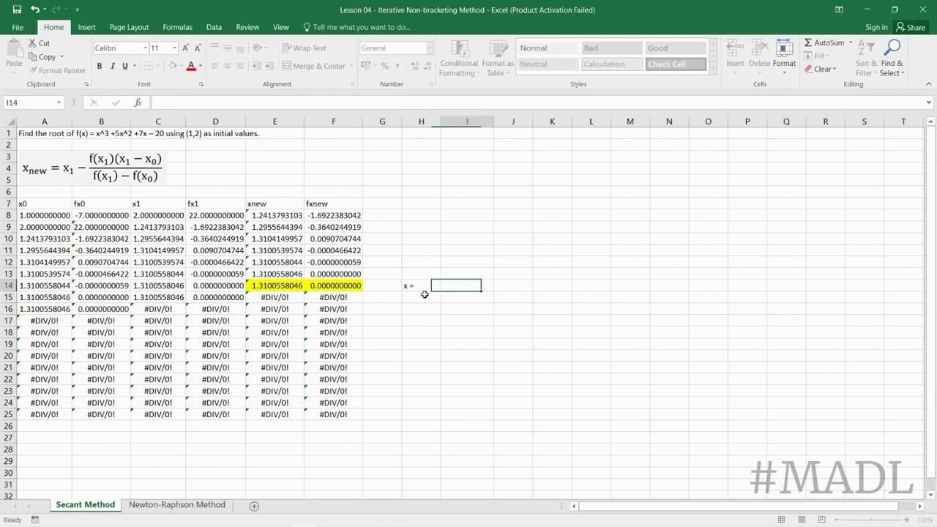
type("1.3100")
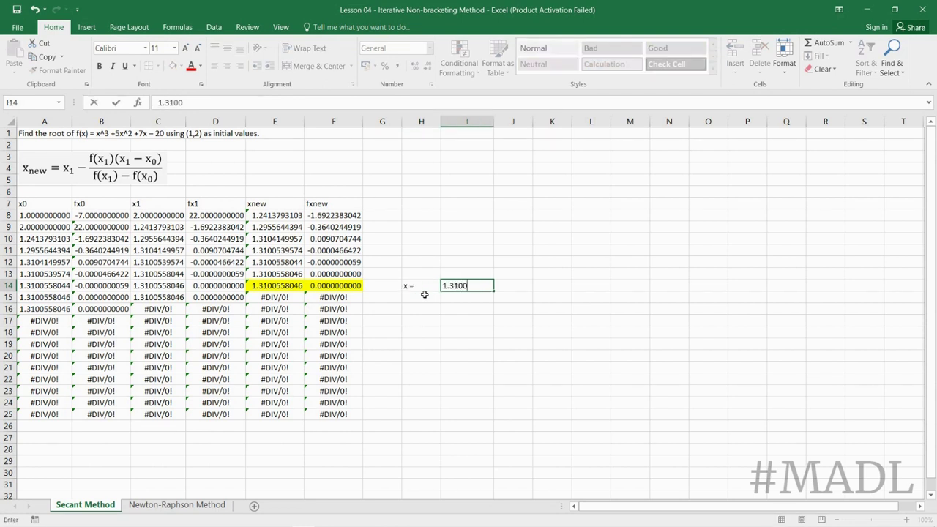
type("558046")
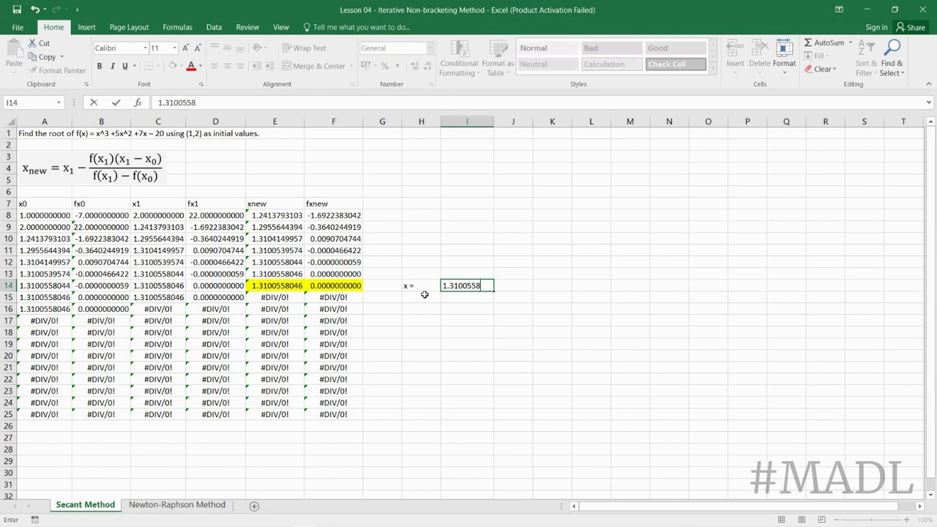